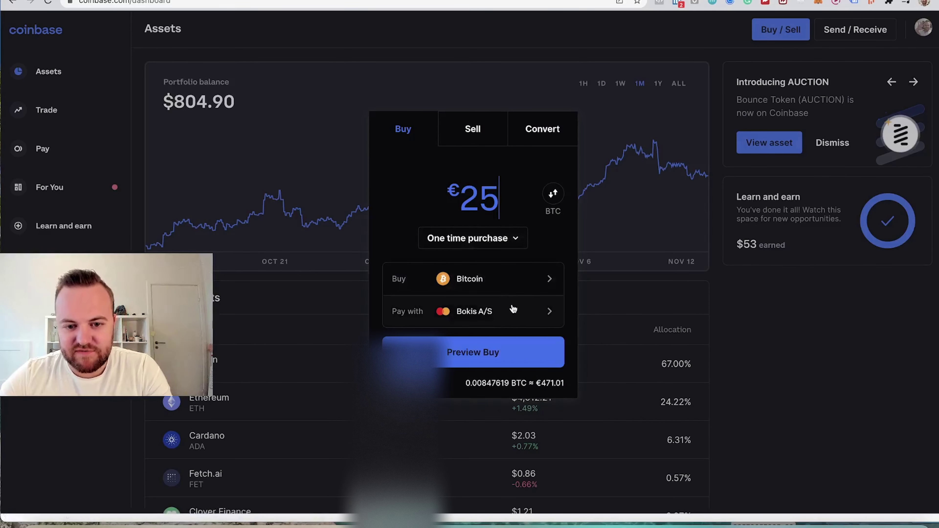
- Preview and place the €25 Bitcoin purchase, crediting 0.0004 BTC
click(509, 353)
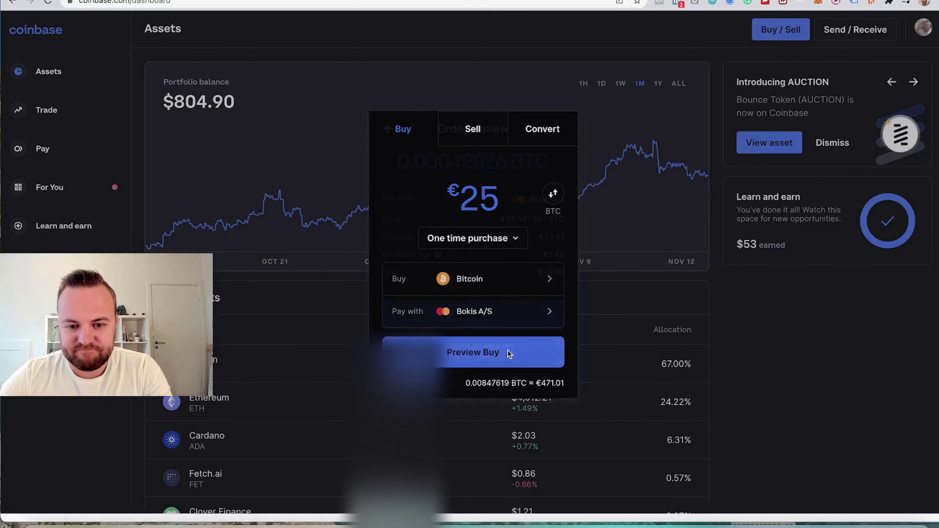
click(510, 315)
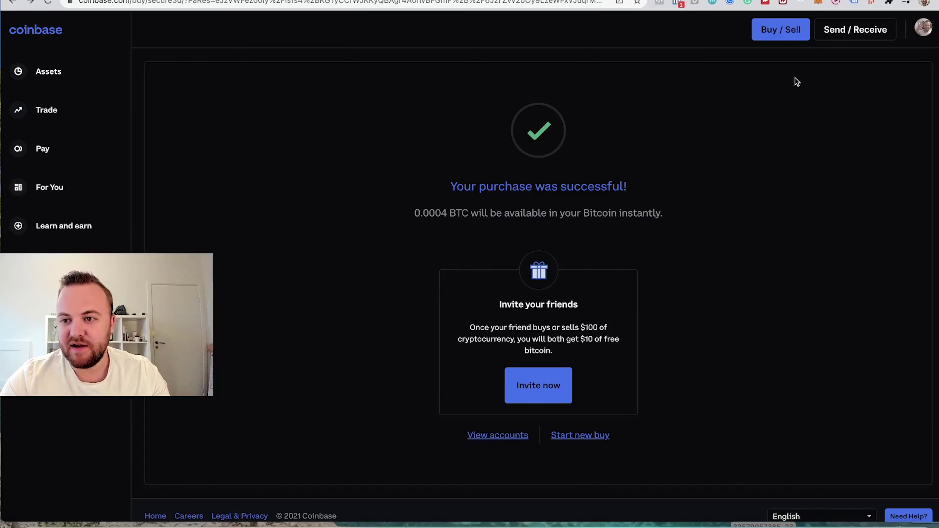
- Open Coinbase's Bitcoin send form, then bring up BitForex's My Asset page
click(862, 35)
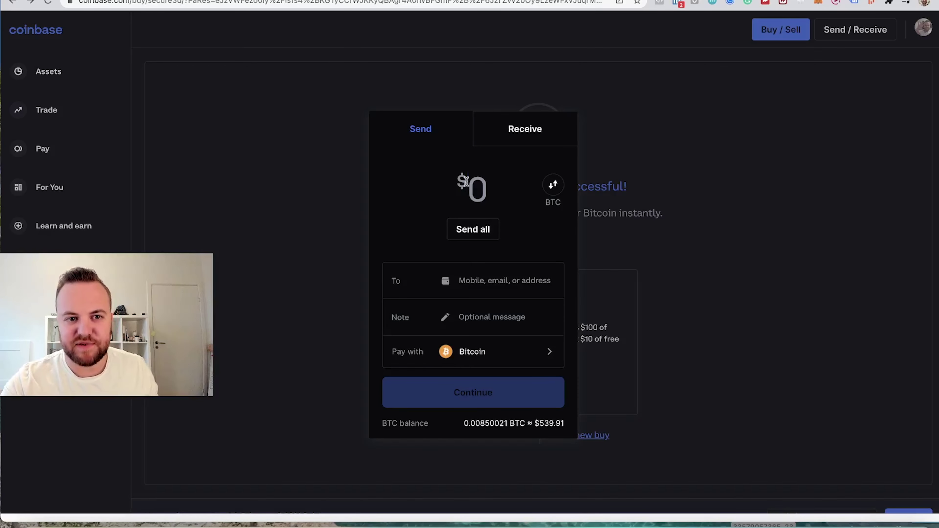
click(373, 0)
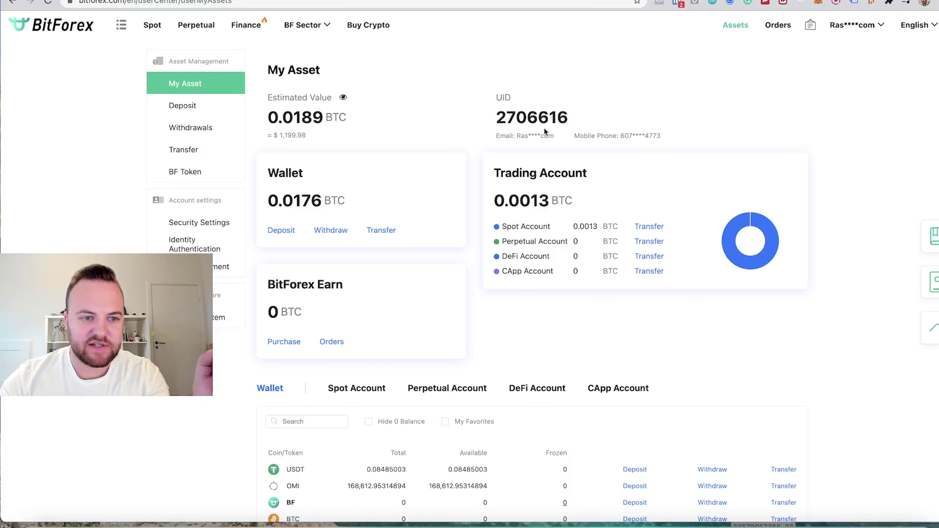
- Show BitForex's BTC deposit page on the BTC chain and highlight its warning
click(207, 110)
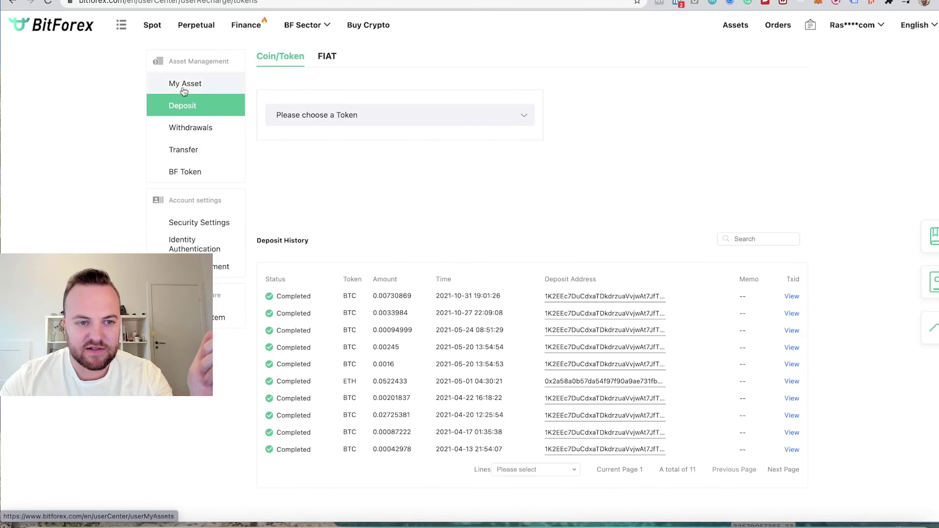
click(346, 117)
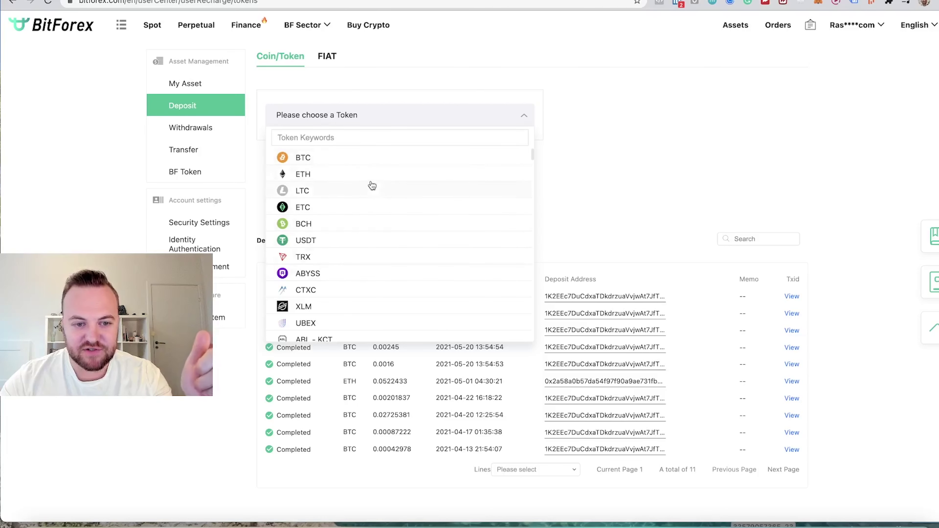
click(379, 164)
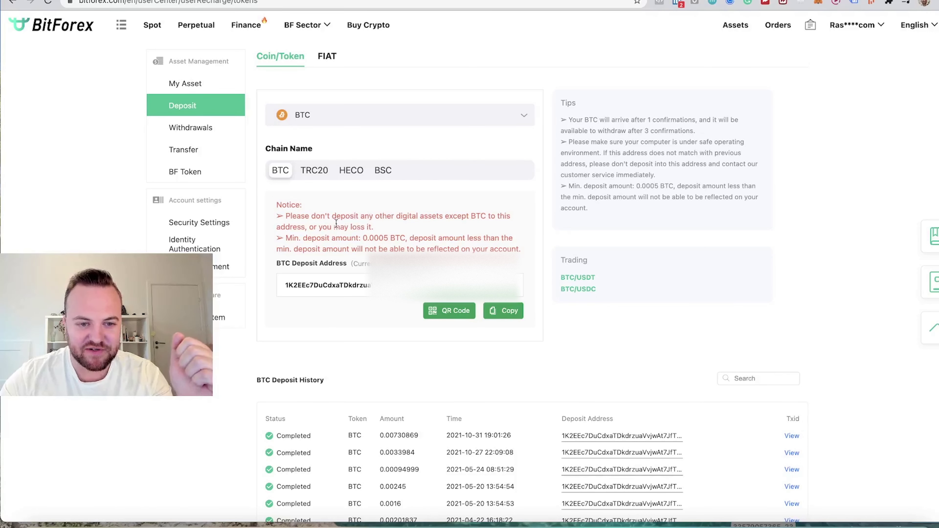
drag(285, 216, 392, 218)
click(409, 232)
- Point out the 0.0005 BTC minimum deposit and copy the BTC deposit address
drag(326, 236, 394, 238)
click(316, 236)
click(392, 236)
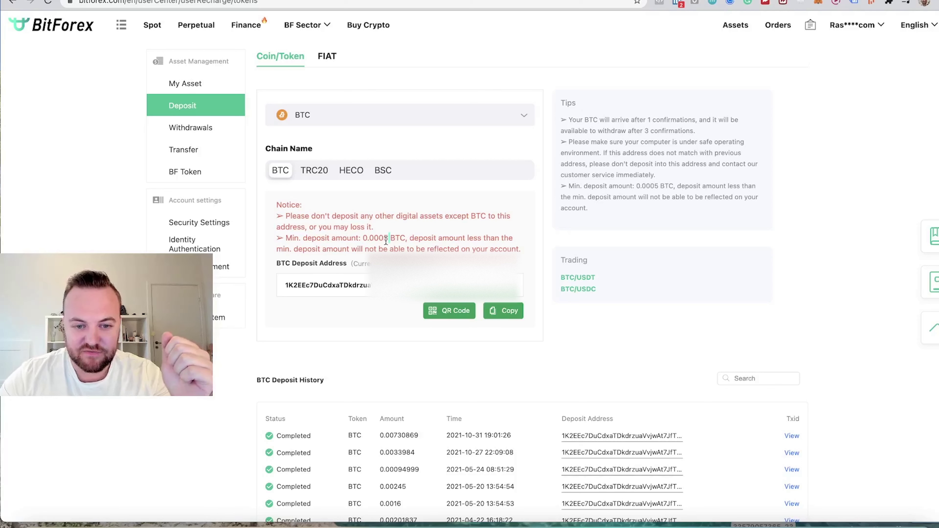
drag(386, 240, 406, 238)
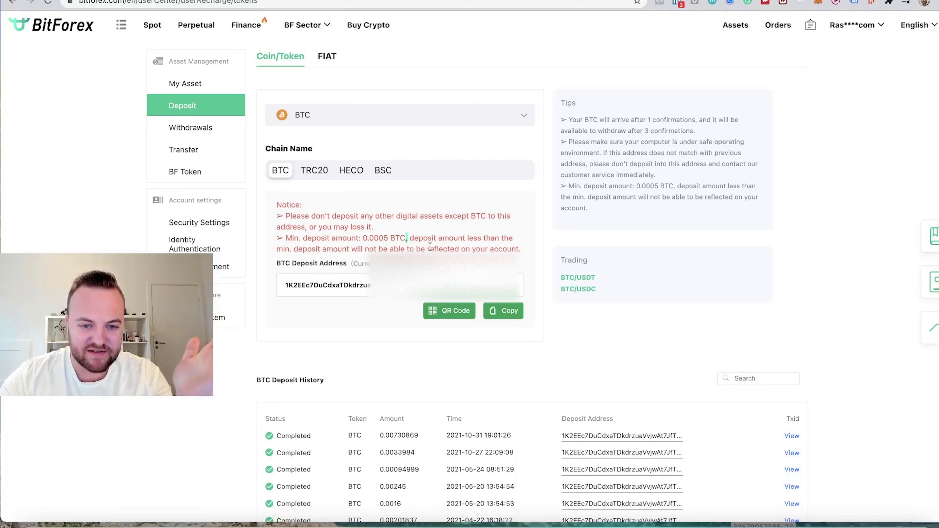
click(452, 241)
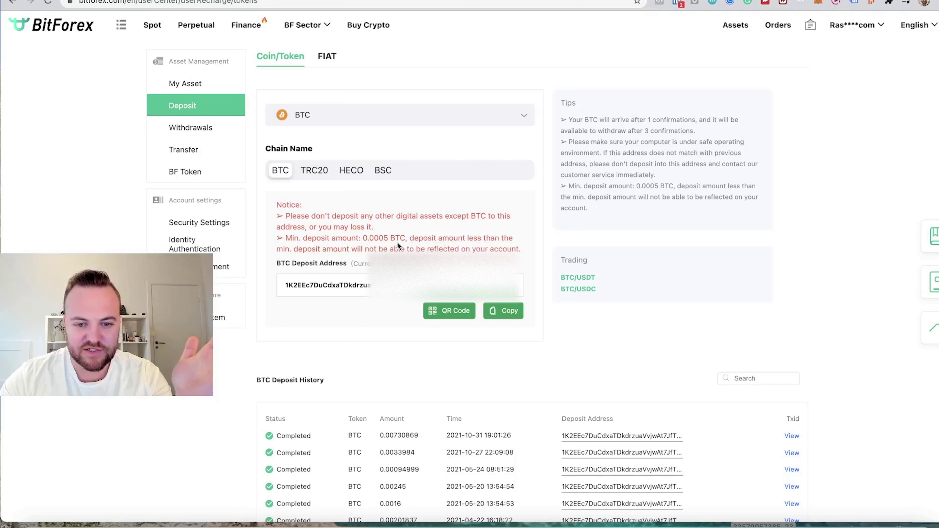
double_click(314, 277)
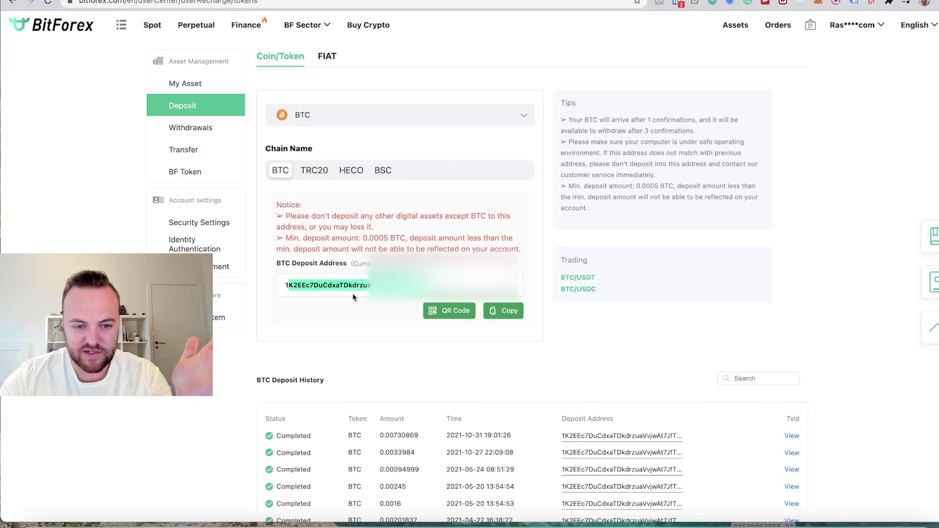
click(503, 311)
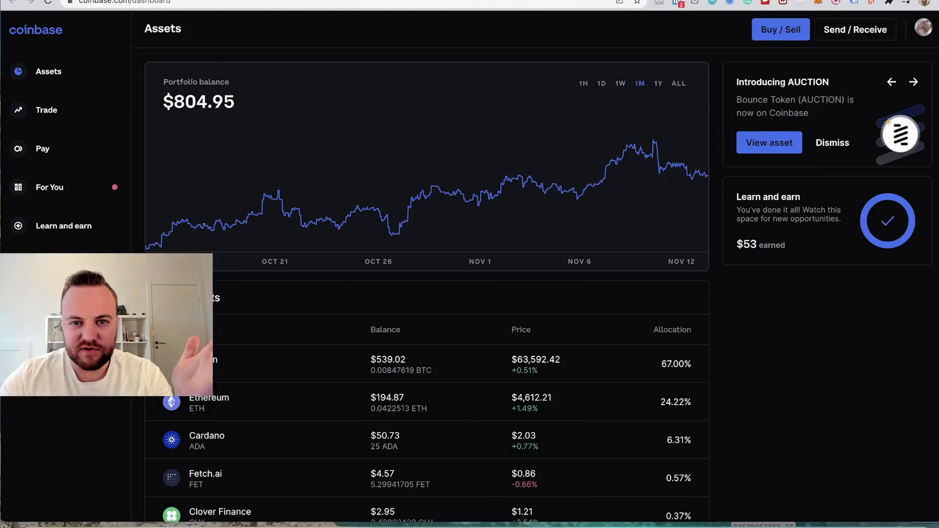
- Enter a $50 send amount and paste the BitForex BTC deposit address as recipient
click(511, 0)
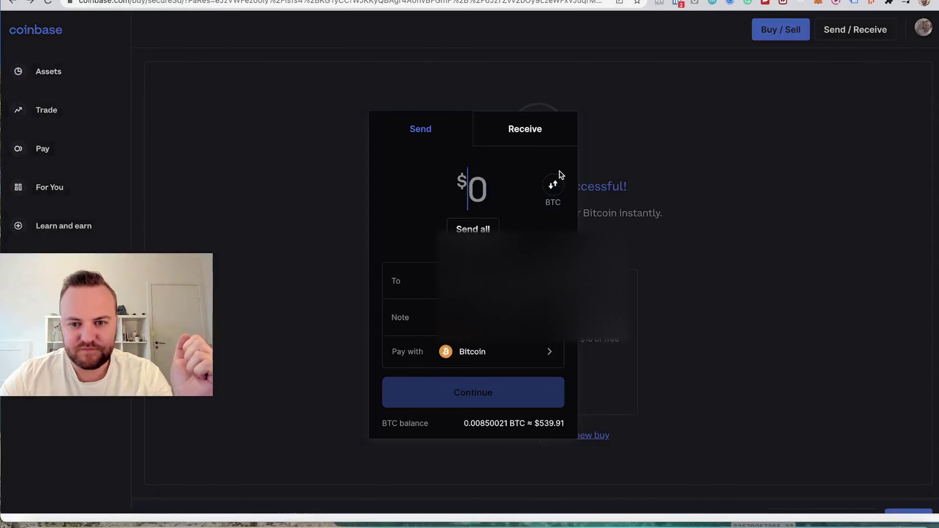
click(479, 194)
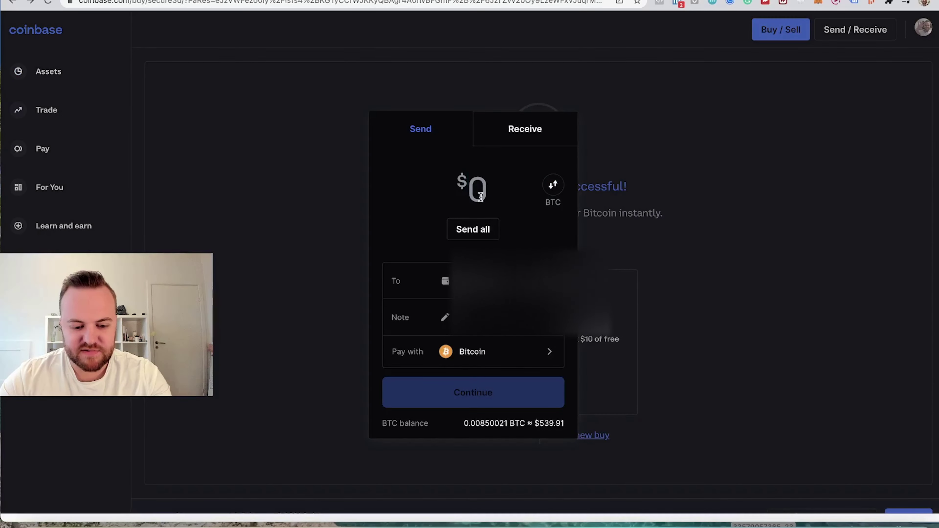
text(50)
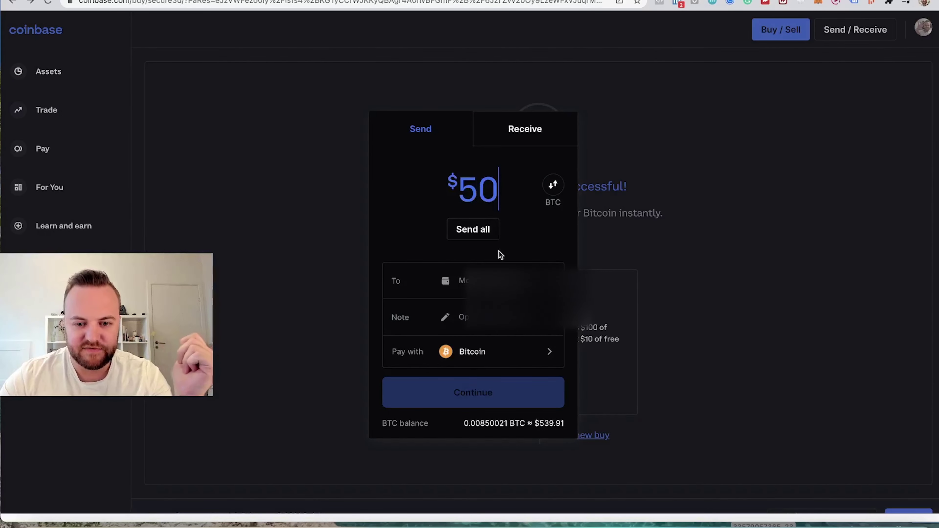
click(499, 274)
key(super+v)
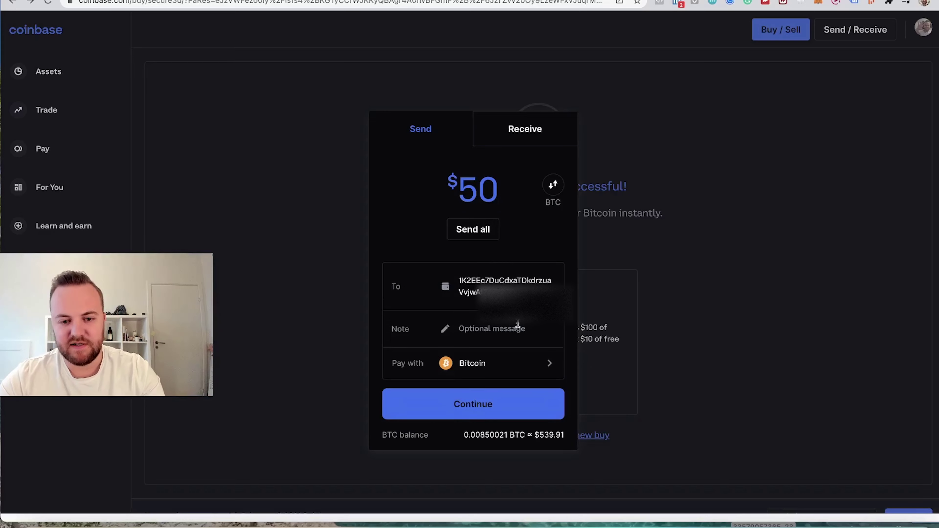
drag(518, 296, 460, 272)
- Add the note 'BitForex Transfer' and continue to the send review
click(519, 322)
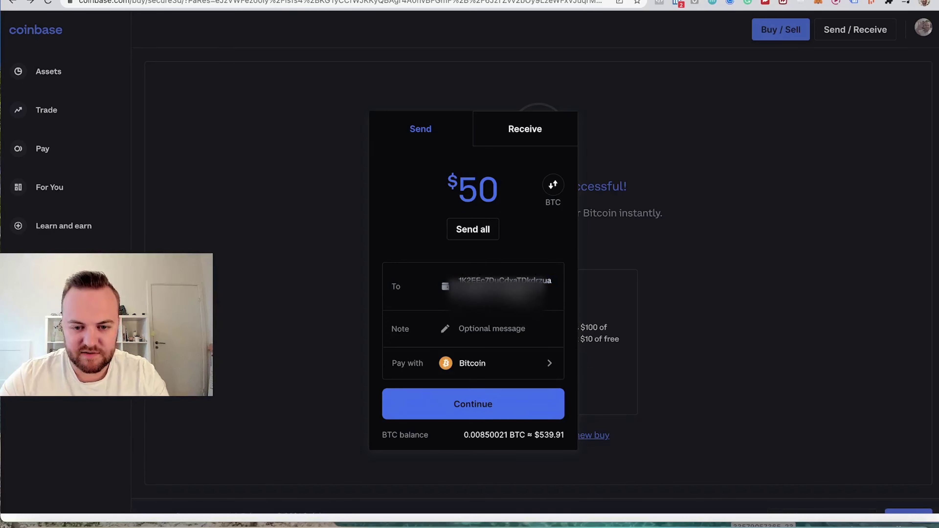
text(B)
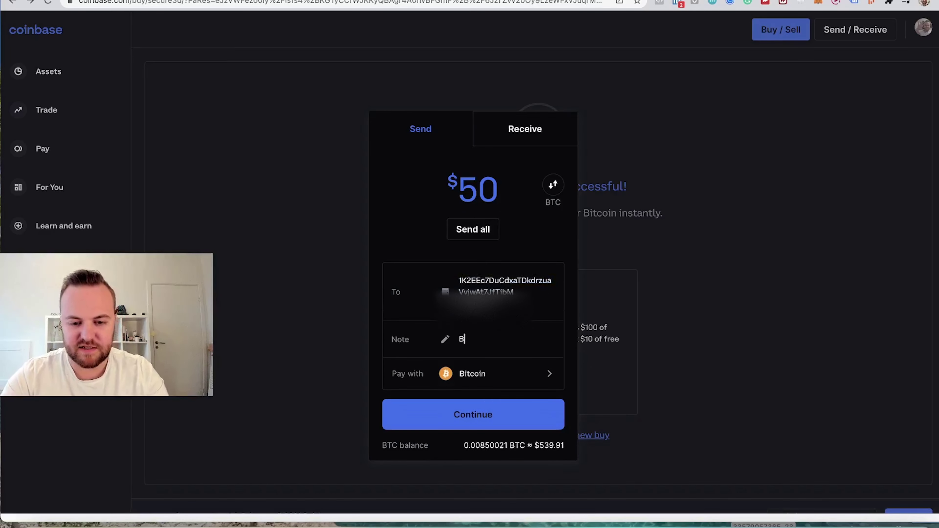
text(IT)
key(BackSpace)
key(BackSpace)
text(itForex)
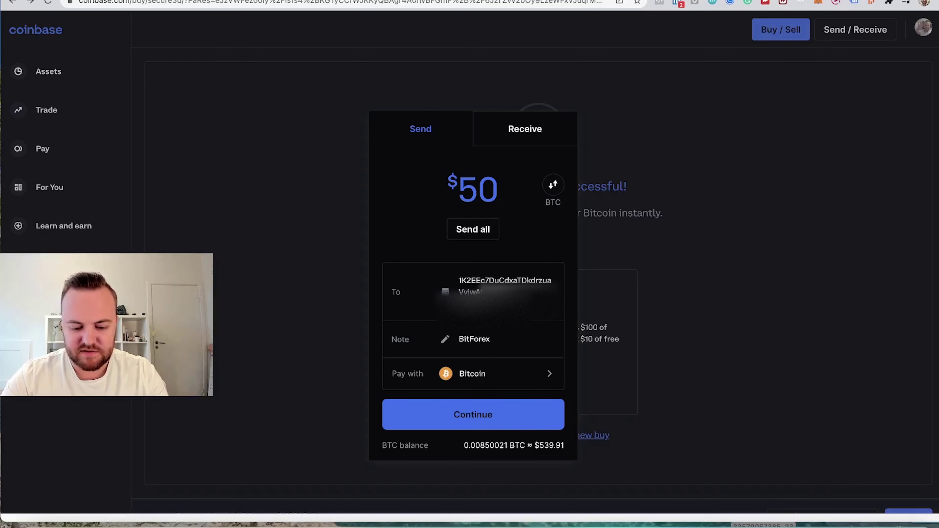
text( Transfer)
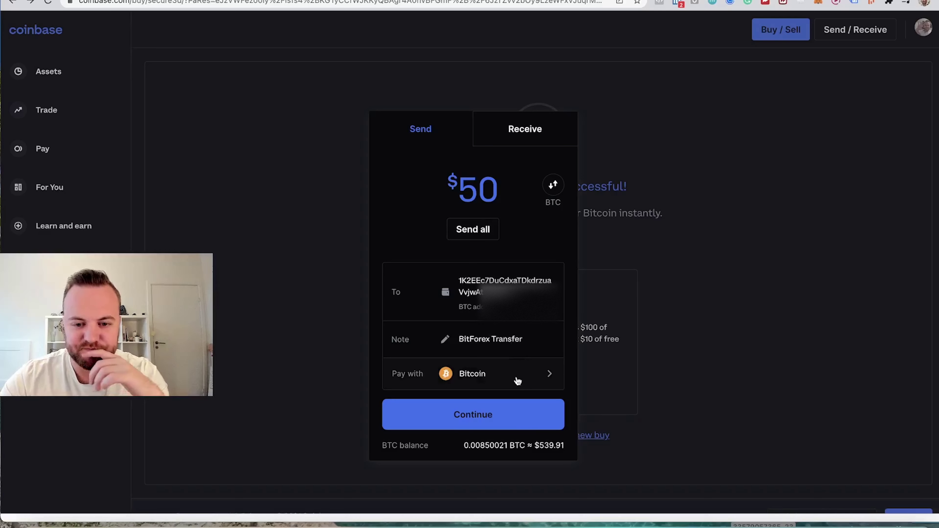
click(497, 417)
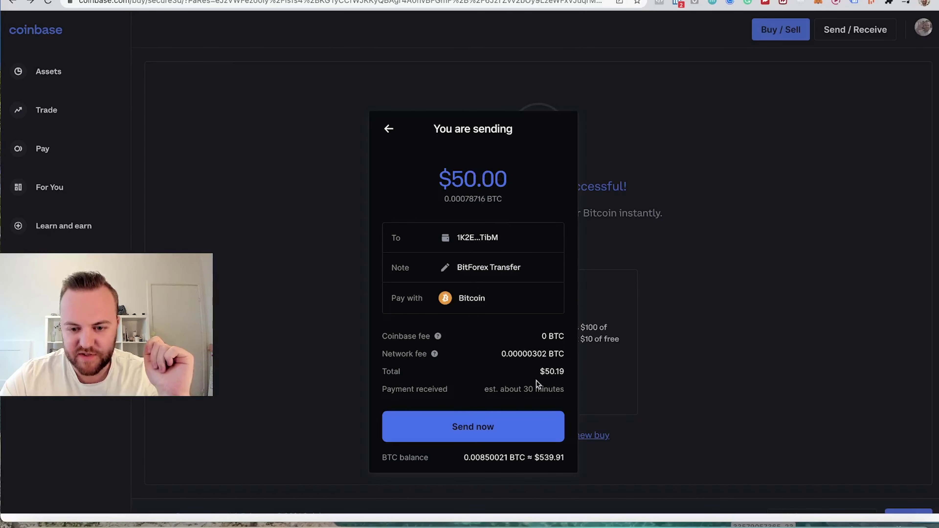
- Check the $50.19 total and network fee, then submit the $50 Bitcoin send
drag(540, 372, 560, 371)
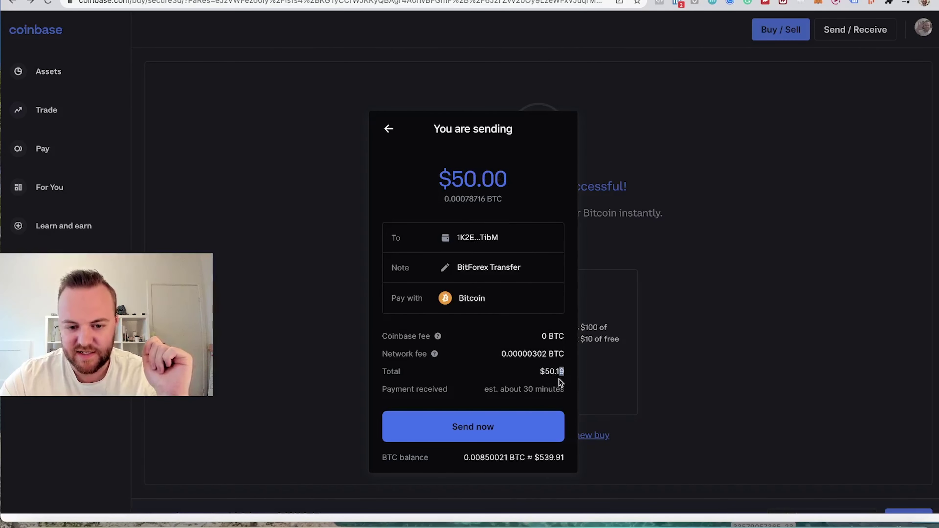
click(539, 374)
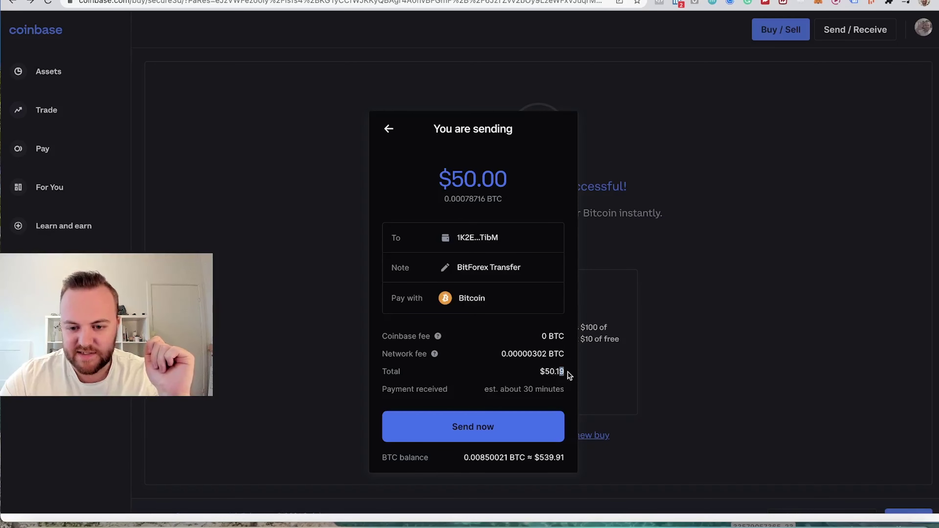
drag(560, 373, 542, 374)
click(543, 375)
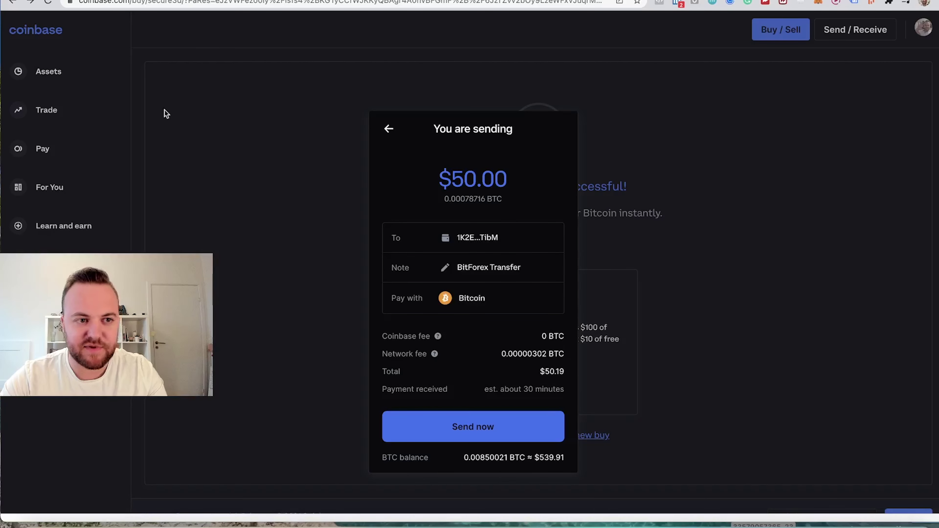
double_click(544, 354)
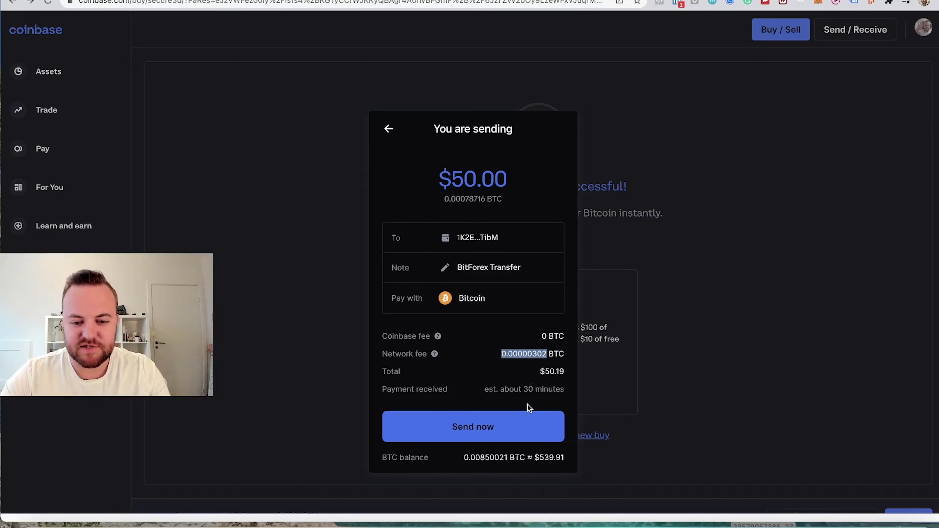
click(511, 432)
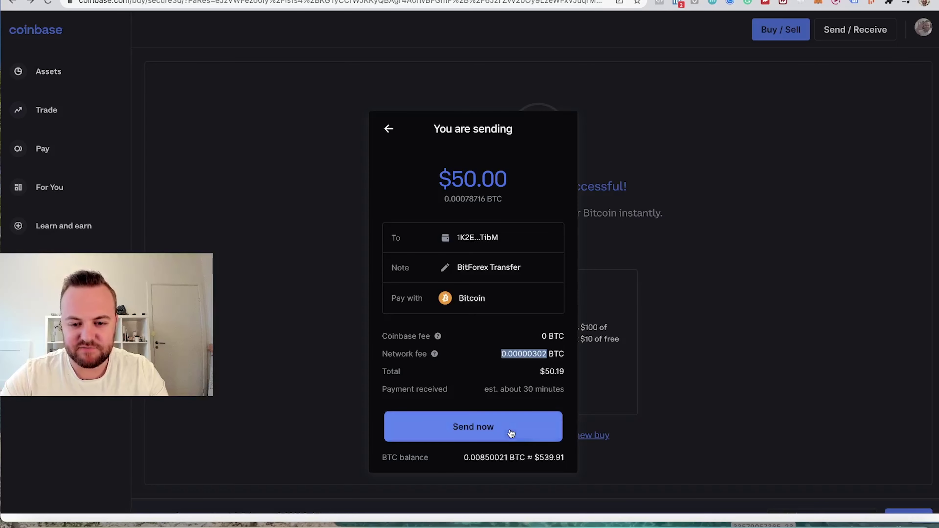
click(492, 263)
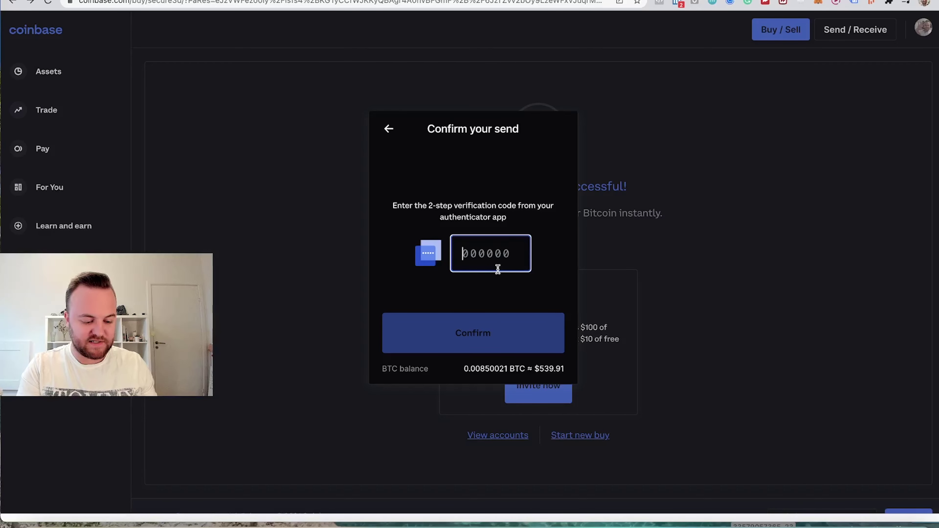
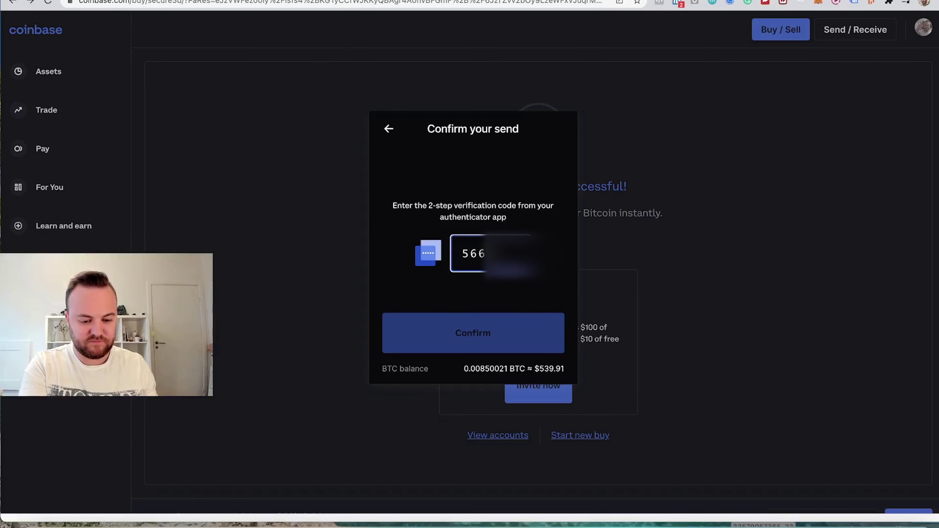
- Enter the 2-step verification code, confirm the $50 send, and close the receipt
click(530, 322)
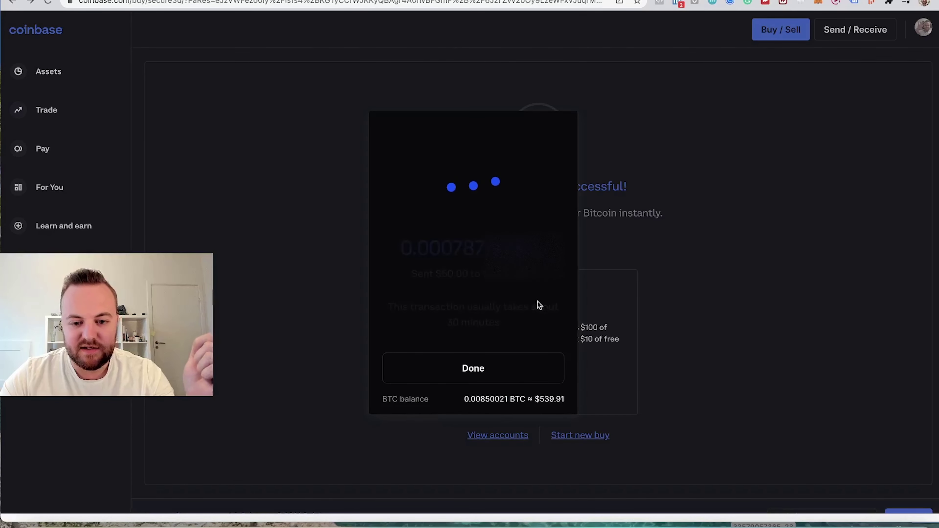
click(509, 373)
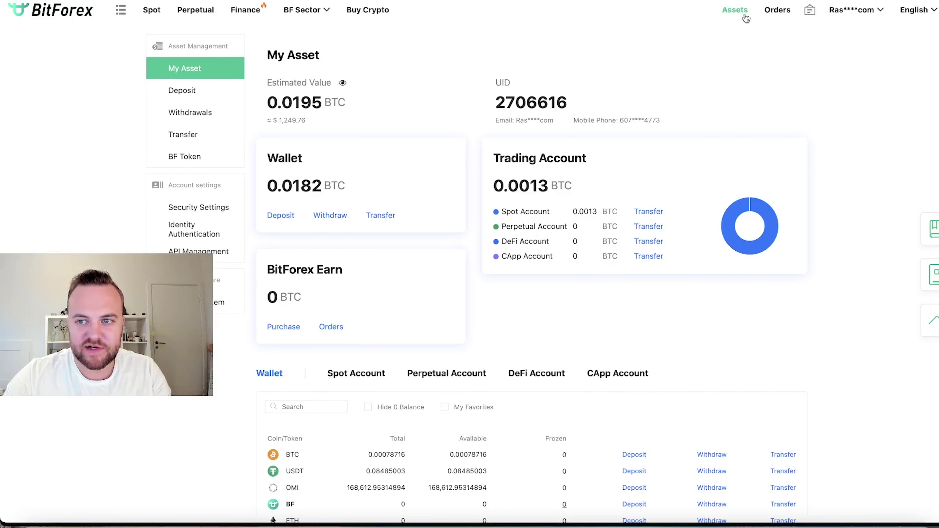
- Open BitForex's deposit history and check the 0.00078716 BTC deposit's 60% confirmation status
click(181, 92)
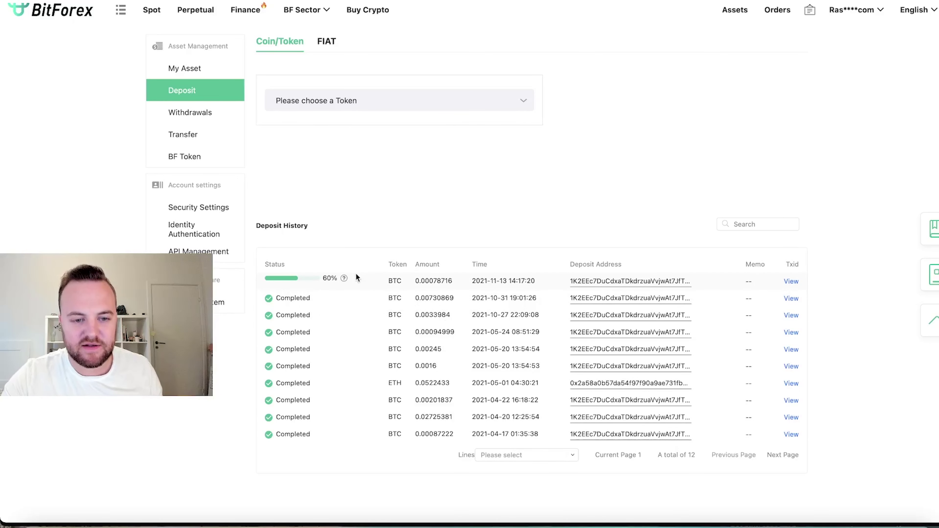
mouse_move(344, 281)
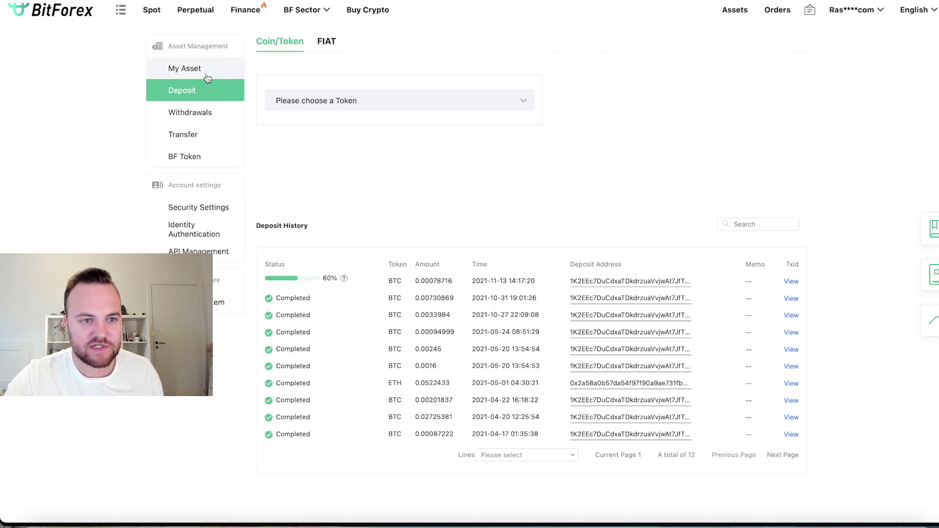
- Set a BitForex transfer of BTC from Wallet to Spot Account, 0.00078716 BTC available
click(222, 135)
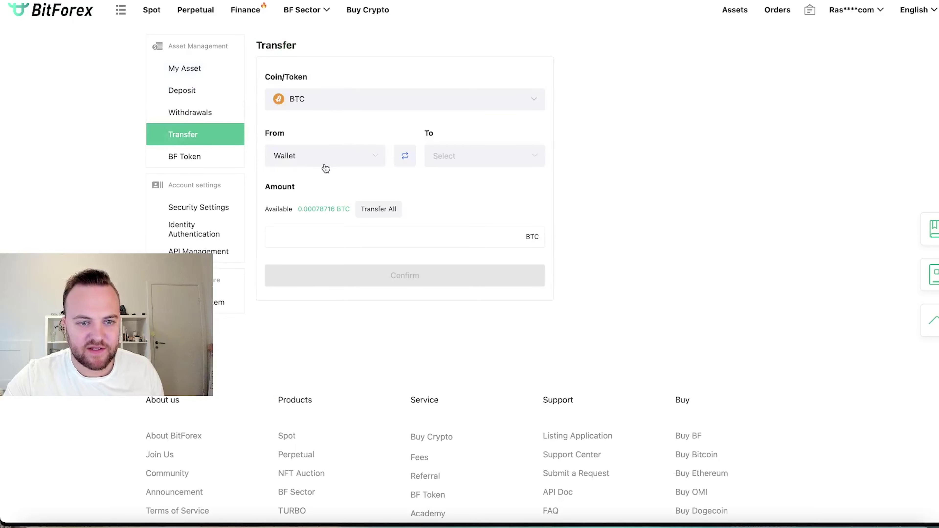
drag(303, 207, 339, 210)
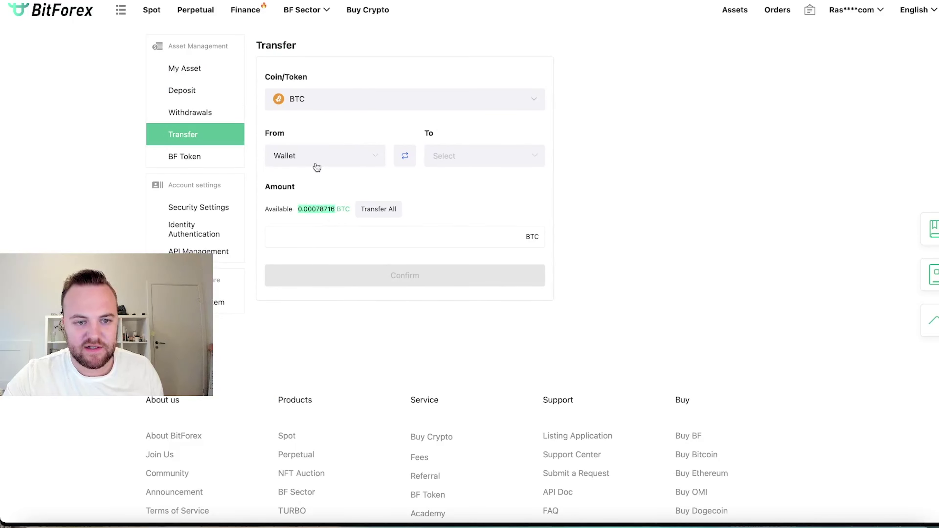
click(439, 157)
click(466, 188)
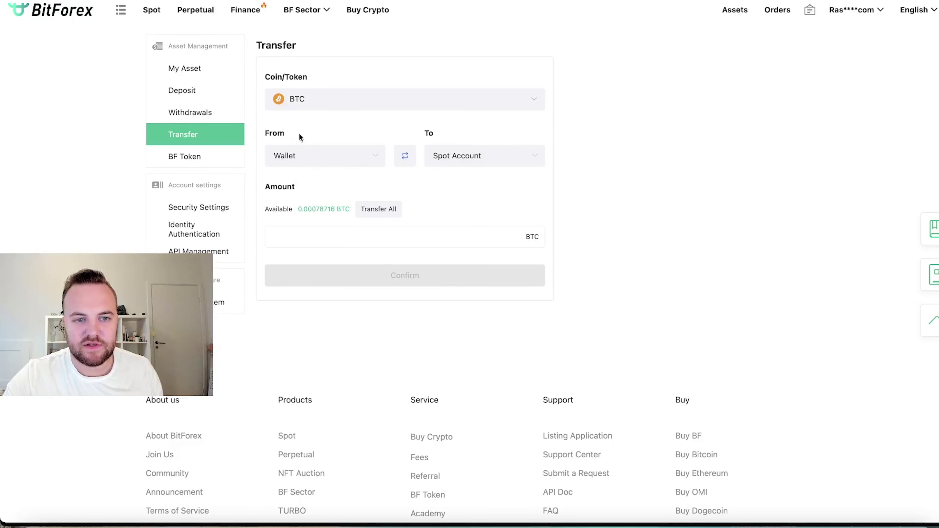
click(313, 100)
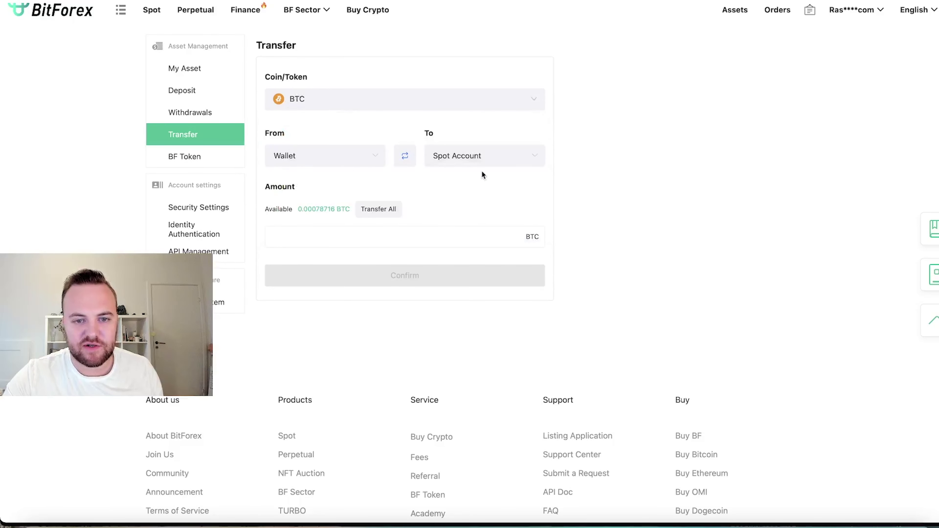